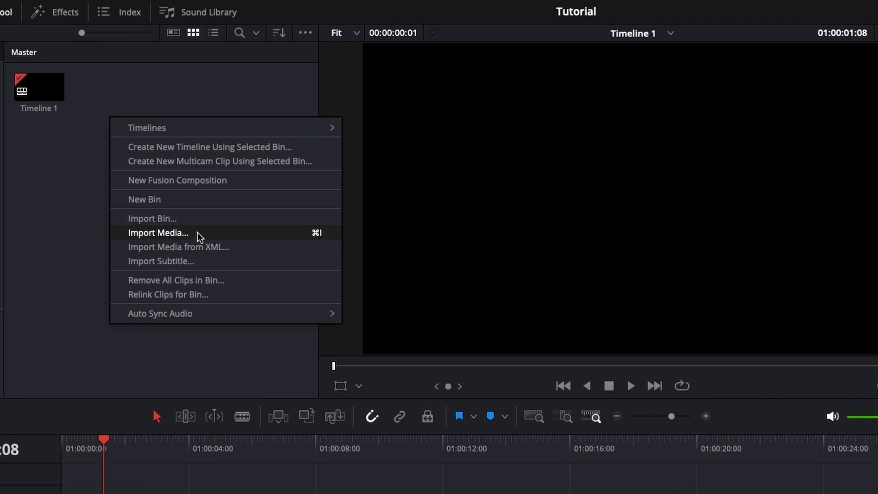
- Import Image.png into the Master bin
click(198, 235)
click(442, 225)
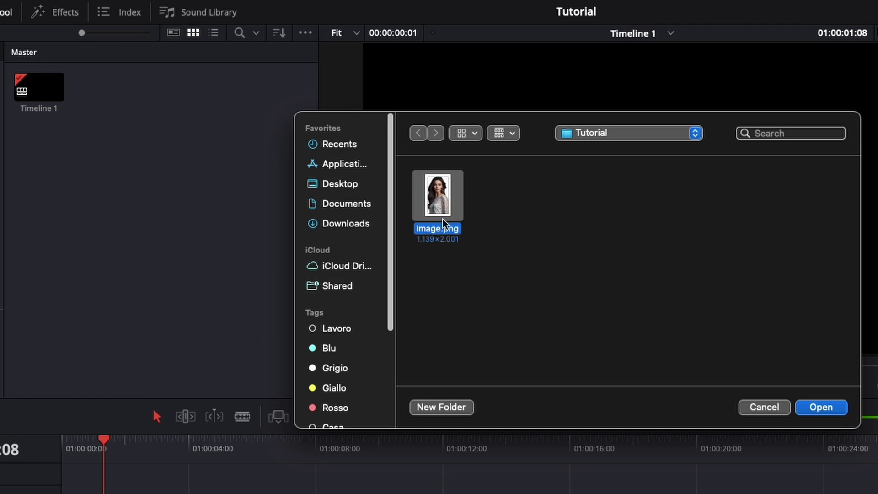
click(840, 410)
- Create a new 5-second Fusion Composition clip in the Master bin
right_click(161, 158)
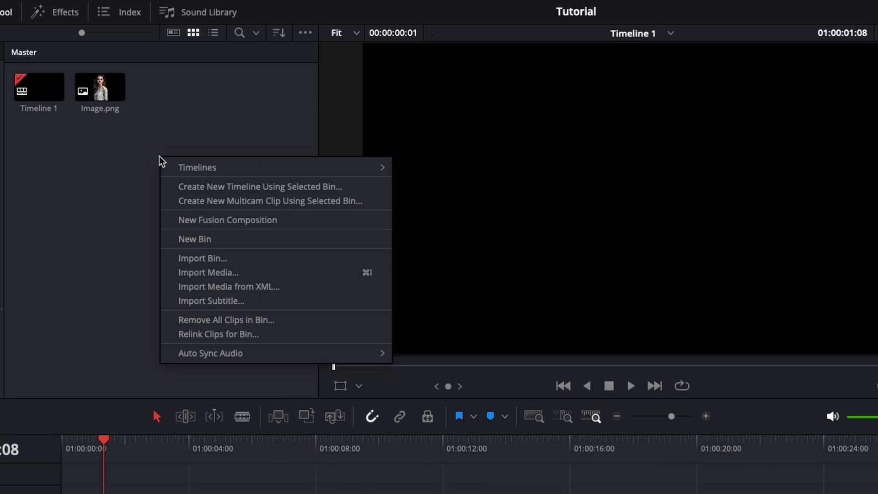
click(238, 229)
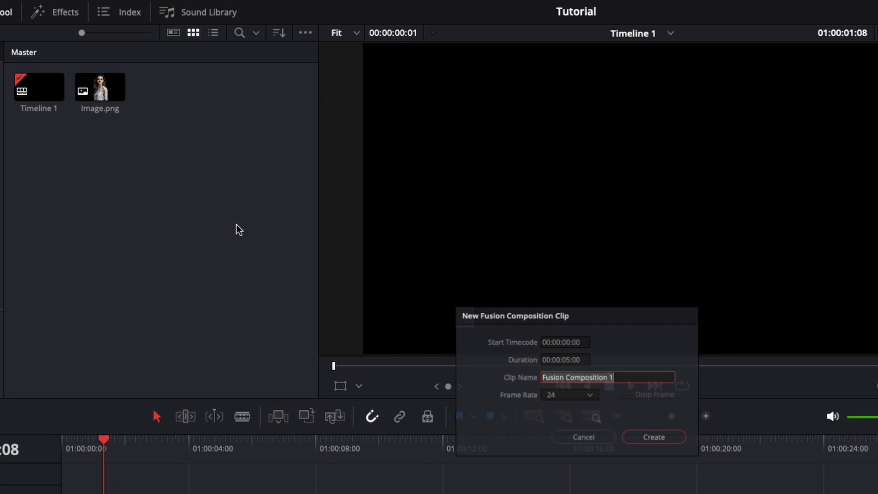
click(661, 449)
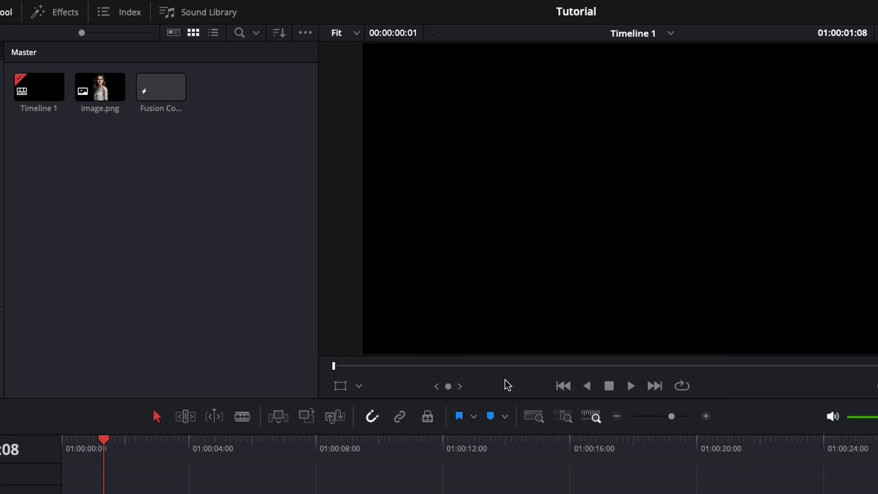
- Open Fusion Composition 1 in the Fusion page and select its MediaOut1 node
click(159, 92)
double_click(159, 91)
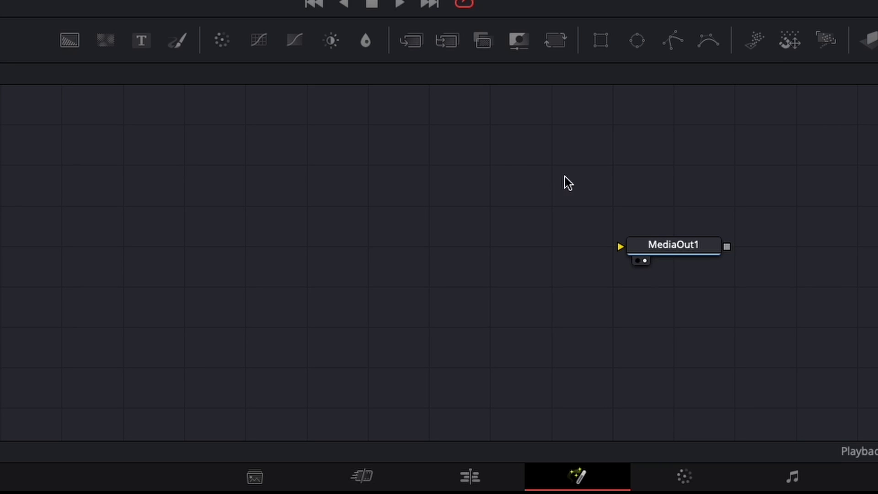
drag(575, 198, 783, 288)
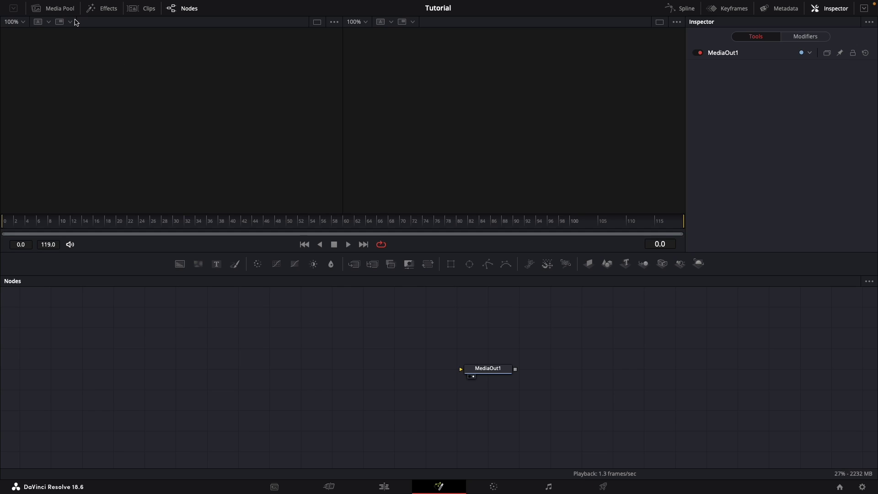
- Add Image.png to the node graph as MediaIn1 and show it in the left viewer
click(58, 9)
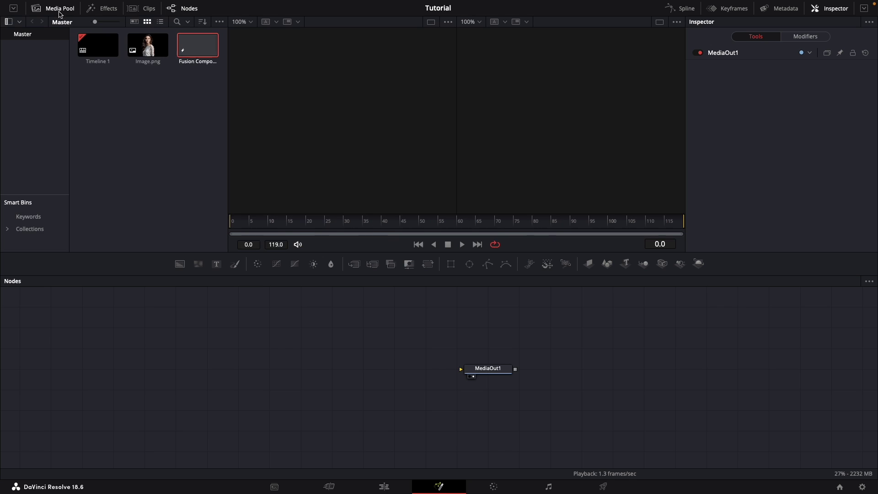
drag(144, 50, 268, 373)
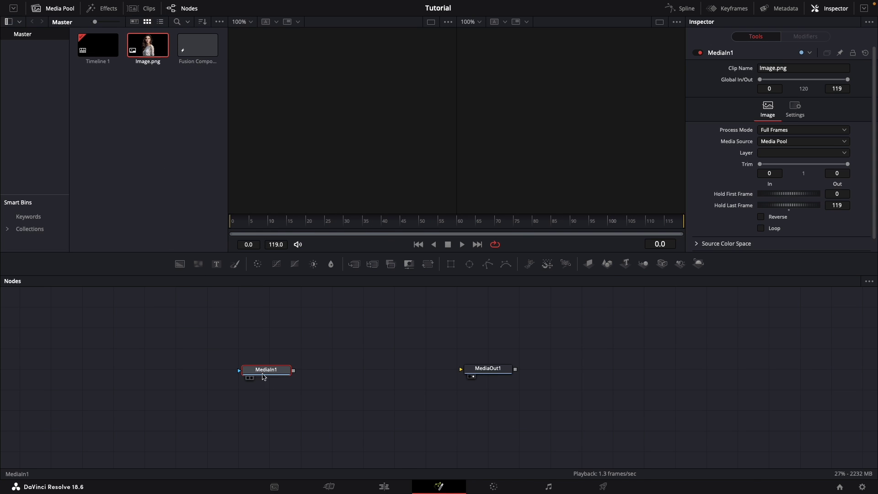
drag(224, 391, 300, 351)
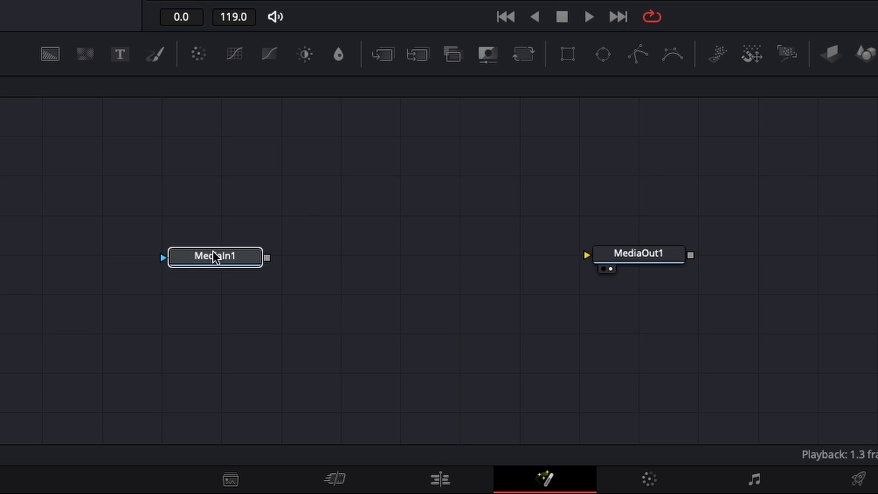
mouse_move(211, 260)
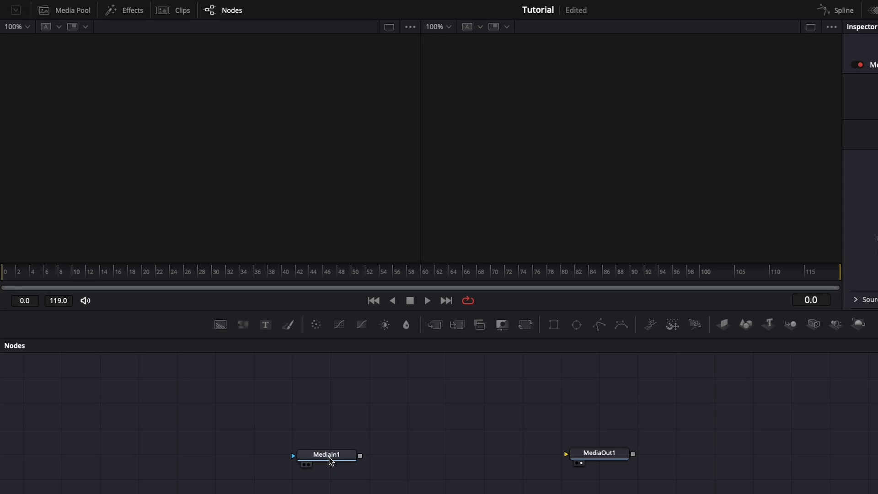
click(330, 458)
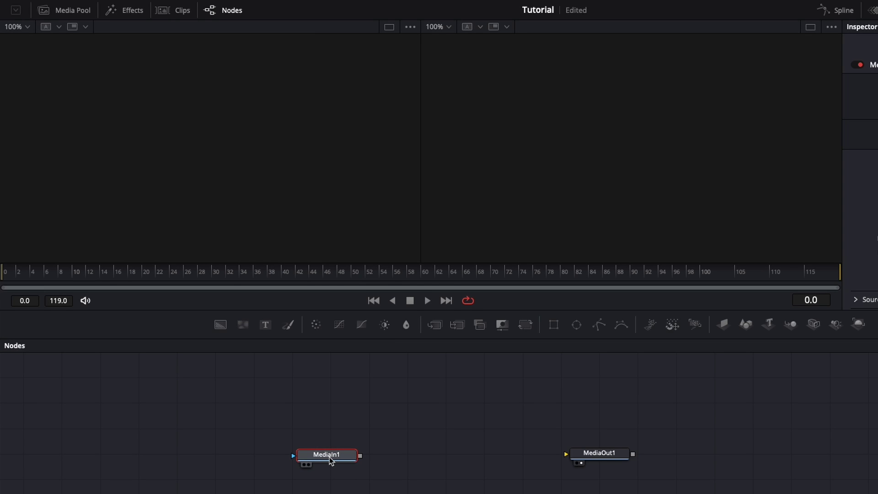
key(1)
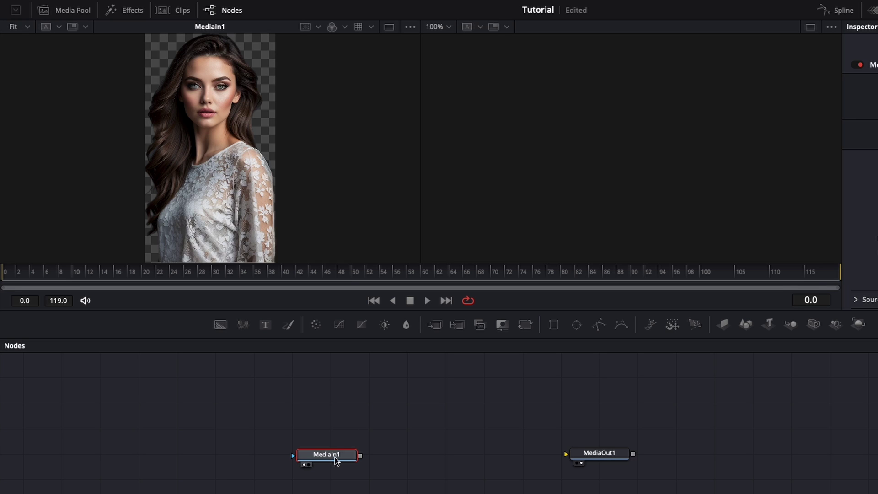
click(316, 402)
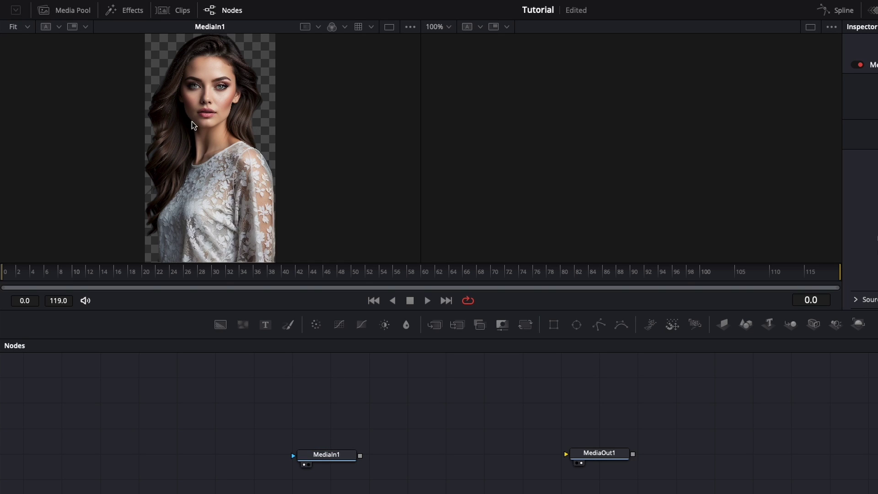
click(591, 455)
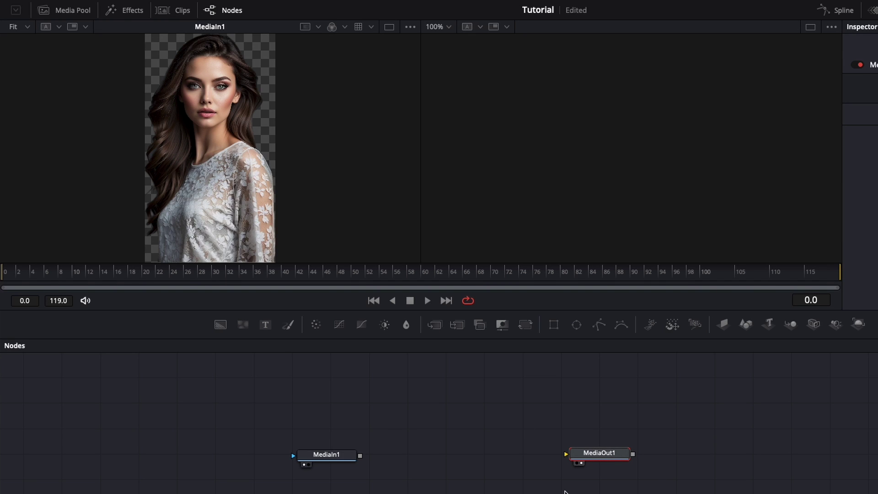
- Link MediaIn1 to MediaOut1, pull the link off, and move MediaIn1 up and right
click(415, 481)
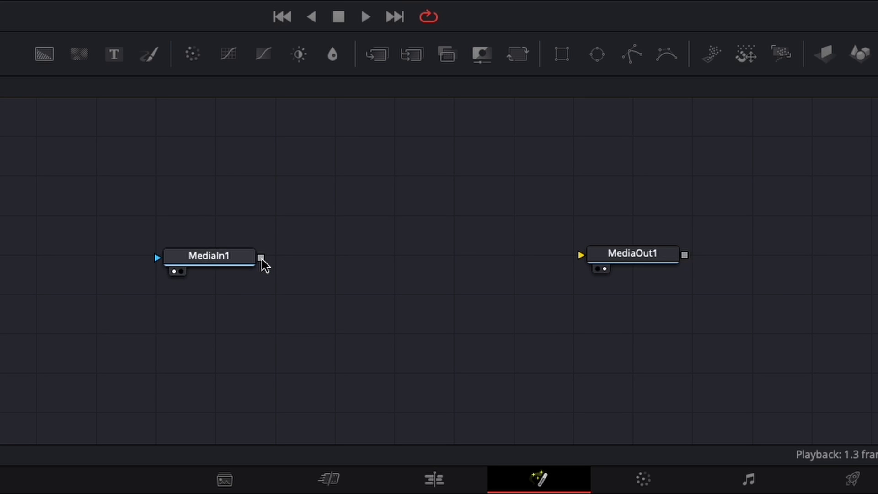
drag(262, 259, 579, 256)
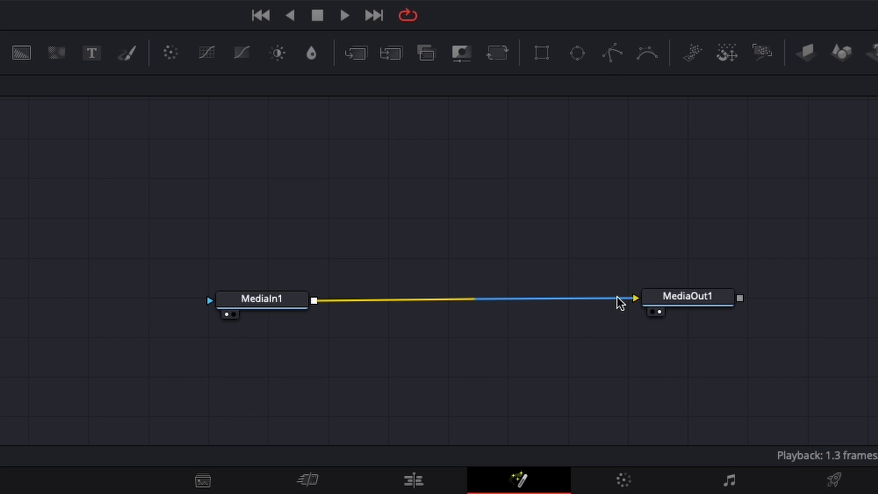
drag(617, 302, 567, 325)
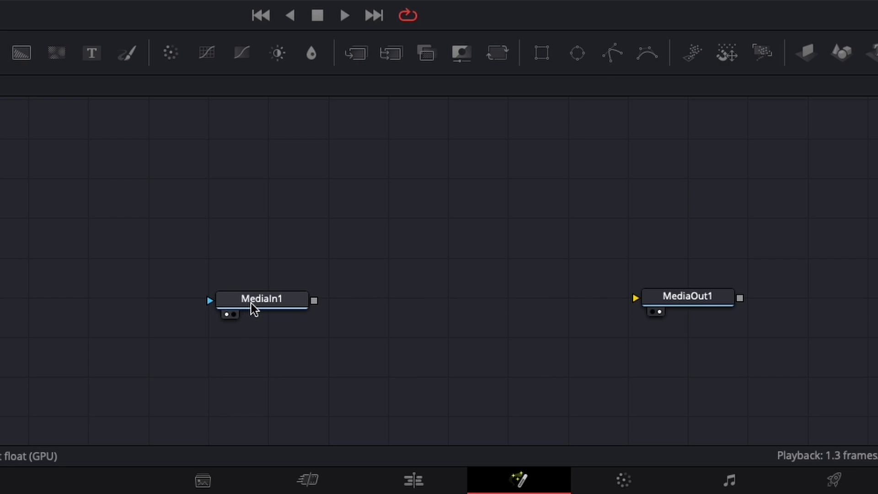
drag(252, 301, 436, 222)
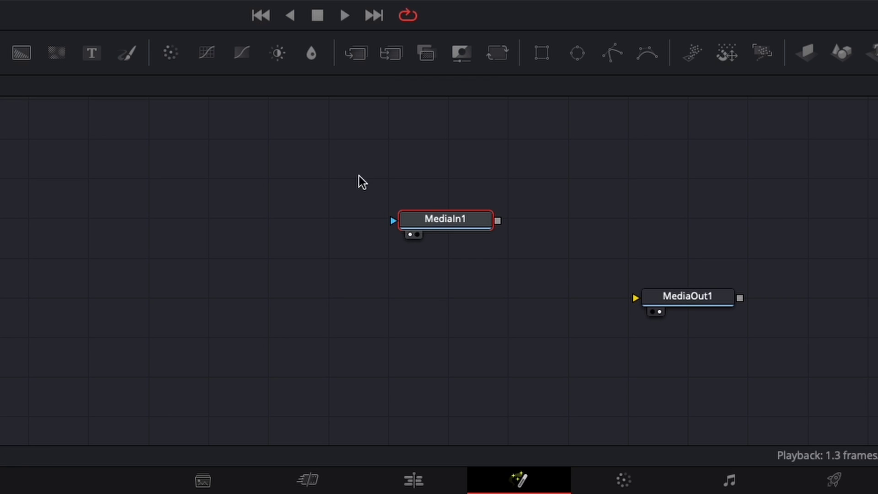
drag(359, 176, 566, 264)
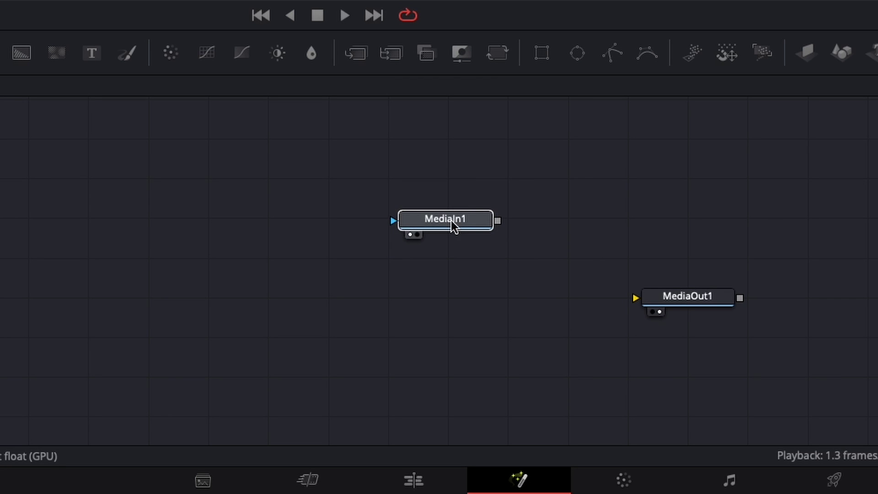
click(10, 117)
drag(21, 54, 325, 299)
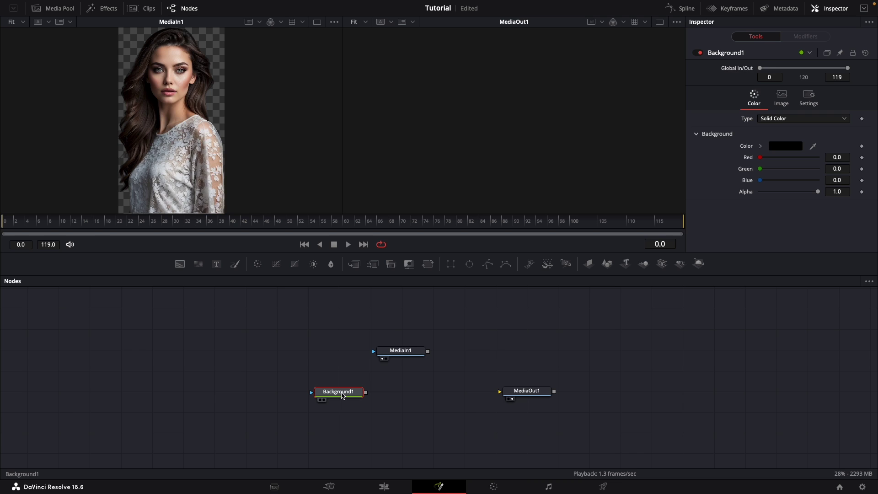
key(1)
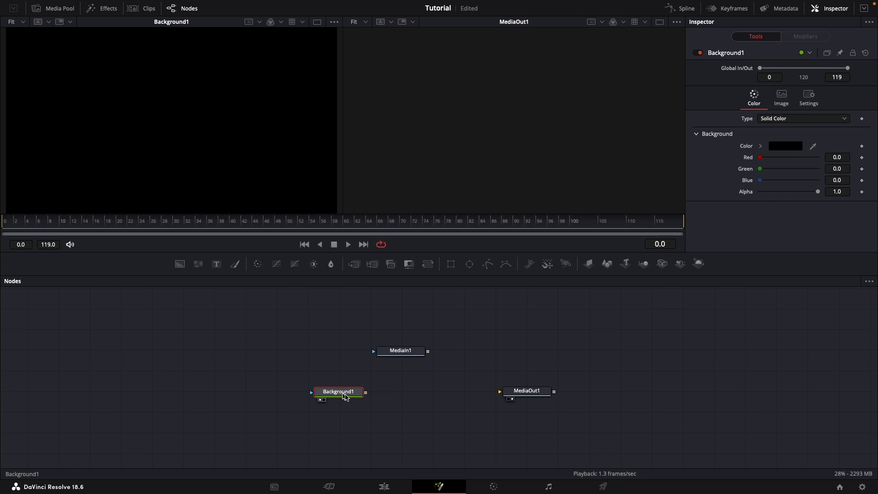
drag(818, 191, 744, 199)
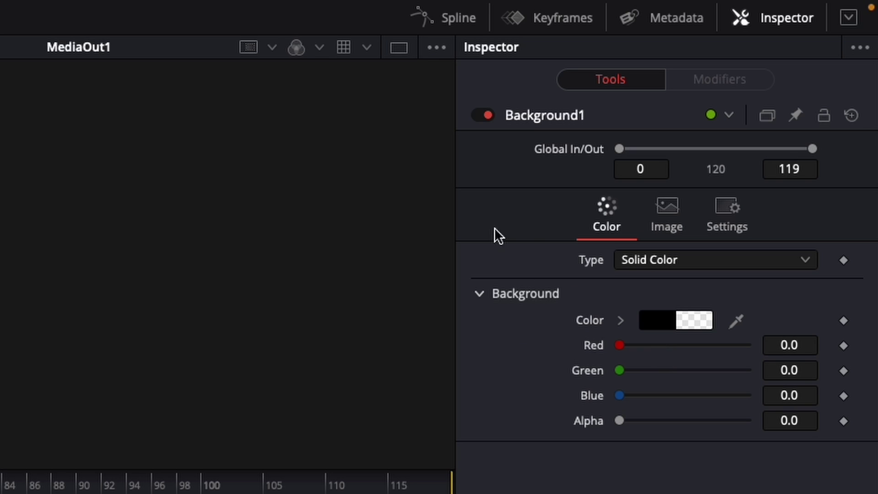
click(760, 21)
click(760, 22)
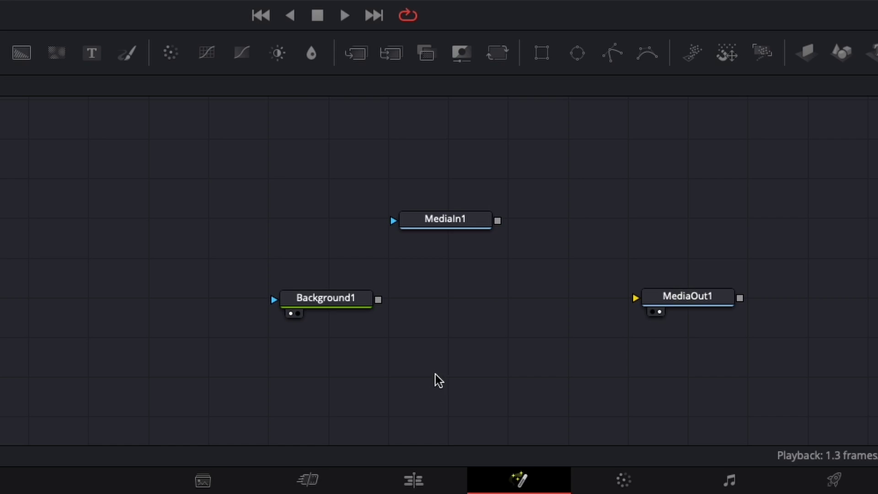
- Insert Merge1 after Background1 and connect MediaIn1 to its foreground input
click(316, 300)
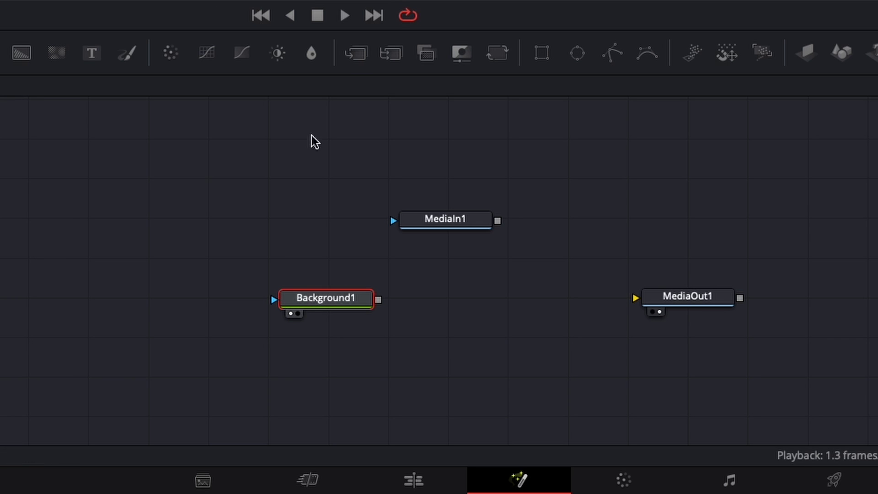
click(358, 56)
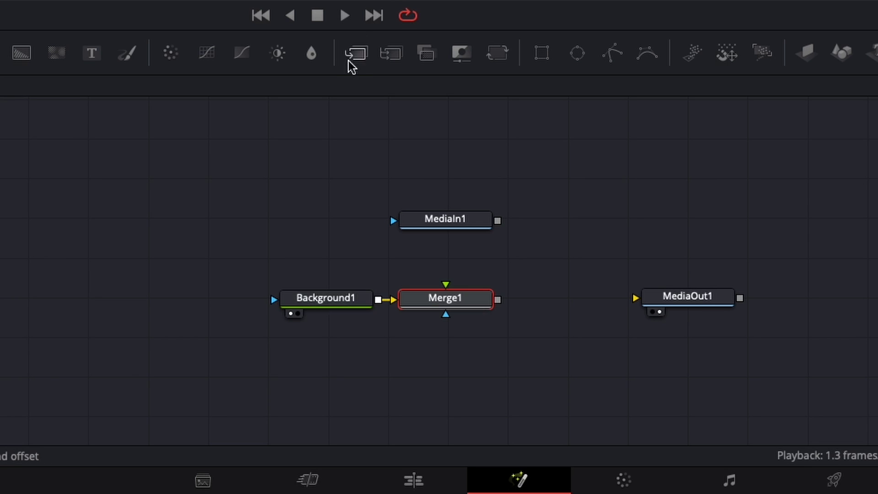
drag(463, 298, 505, 297)
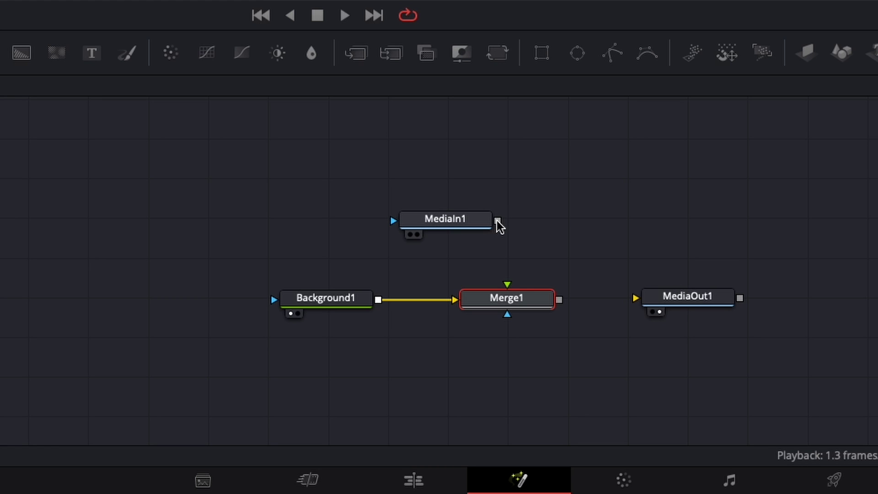
drag(497, 221, 506, 285)
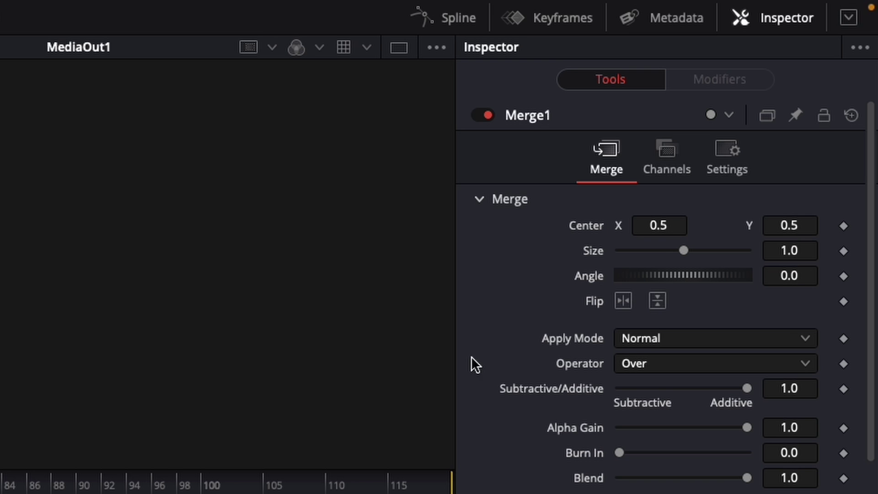
- Shrink Merge1's foreground to about 0.64 size and lower it to Center Y 0.455773
drag(683, 250, 656, 251)
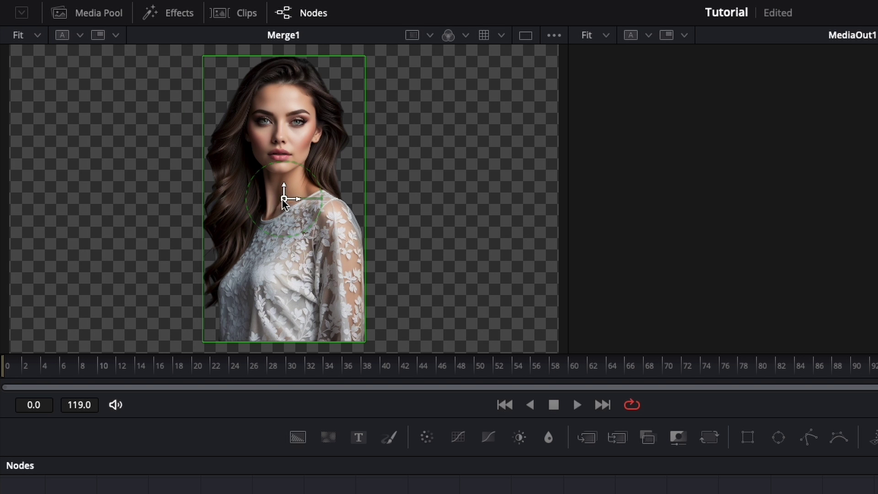
mouse_move(282, 201)
mouse_down()
mouse_move(275, 184)
mouse_move(284, 201)
mouse_up()
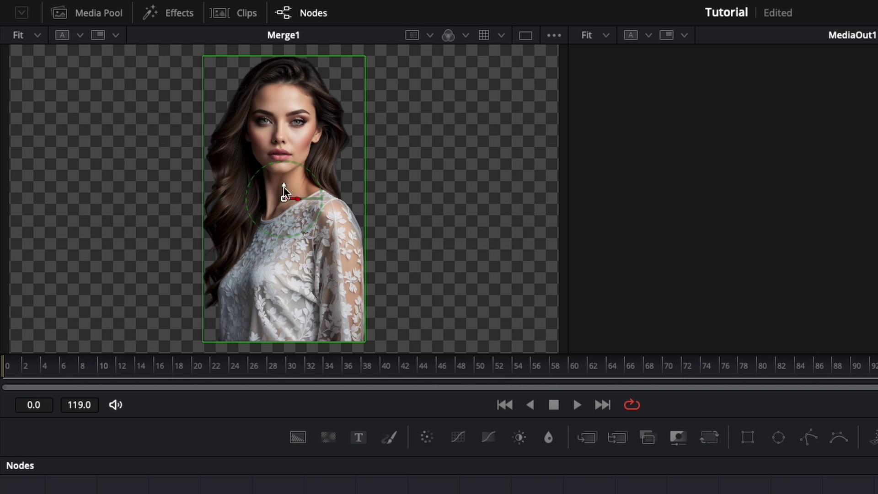
mouse_move(284, 192)
mouse_down()
mouse_move(281, 212)
mouse_move(278, 163)
mouse_move(278, 202)
mouse_up()
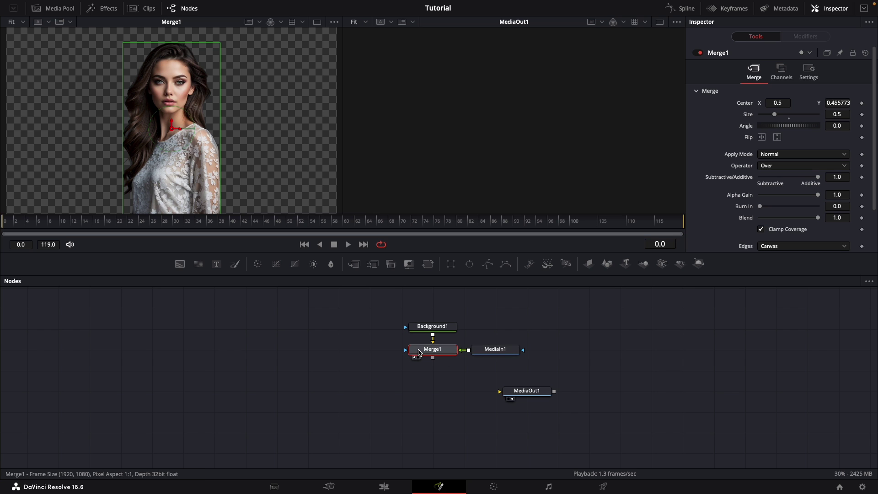
- Add a Glow node after Merge1 using the tool search for 'glo'
mouse_move(419, 352)
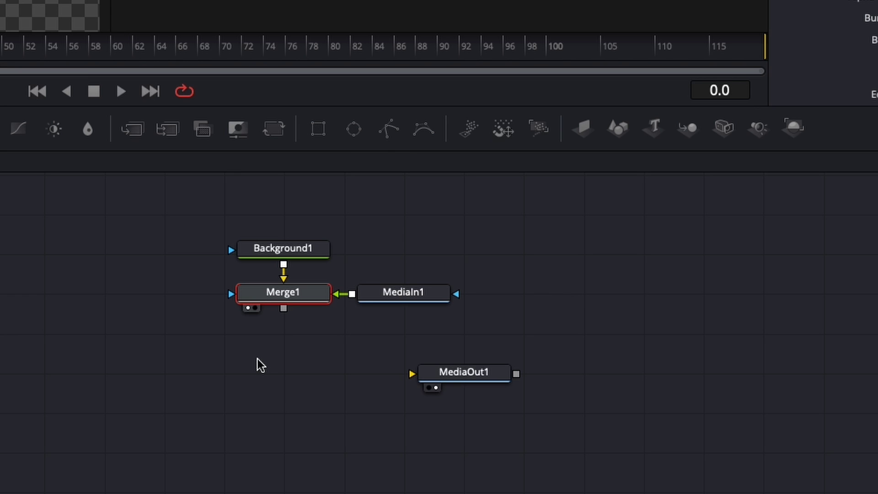
key(shift+space)
text(glo)
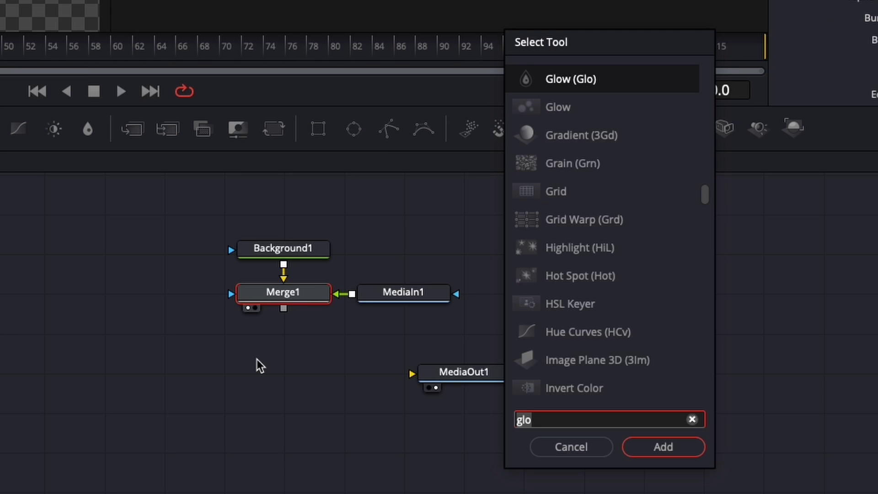
key(BackSpace)
key(BackSpace)
key(BackSpace)
text(glo)
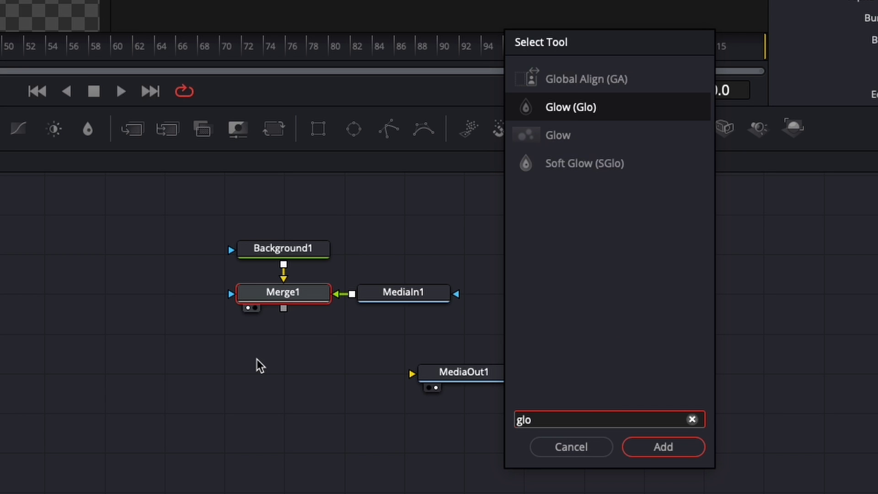
key(Return)
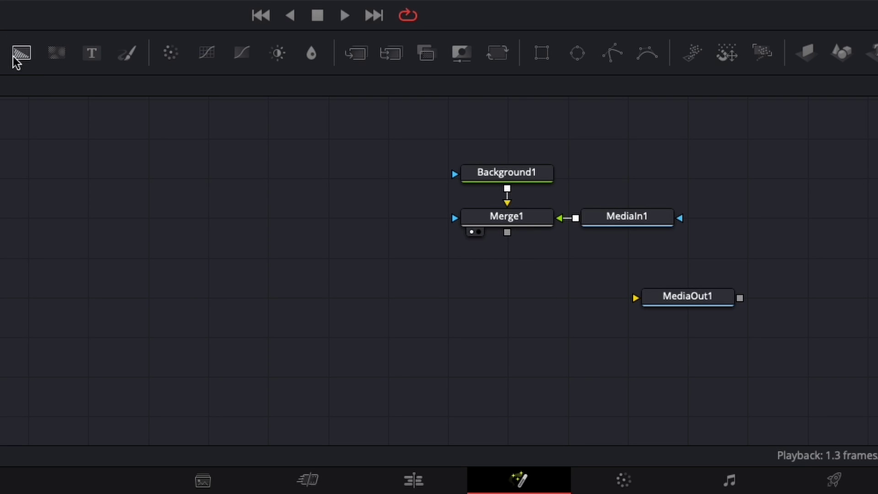
- Add a pure white Background2 node masked by Merge1's output
drag(16, 58, 335, 185)
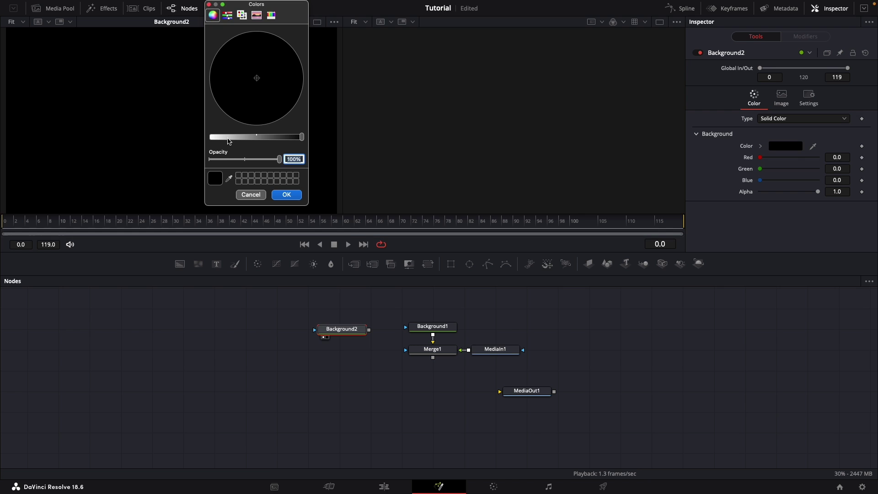
drag(229, 141, 195, 141)
click(286, 194)
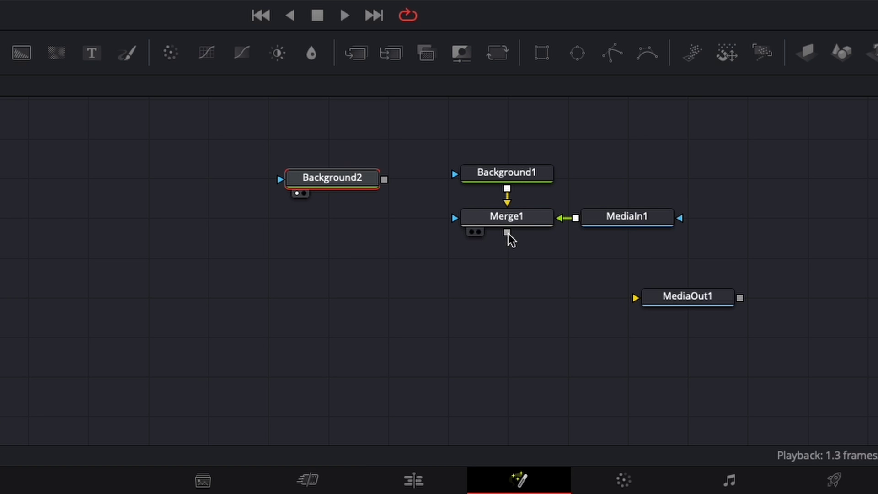
drag(508, 235, 281, 182)
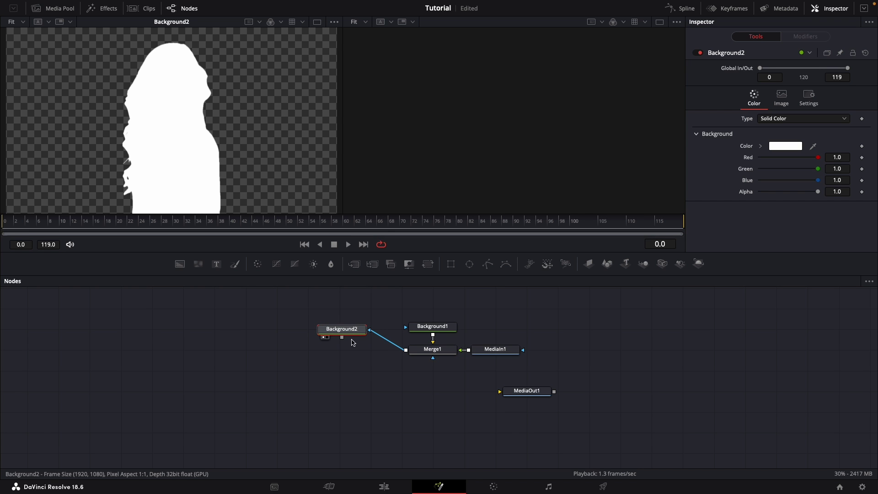
- Show Merge1 in the second viewer and insert a Glow node after Background2
click(426, 351)
key(2)
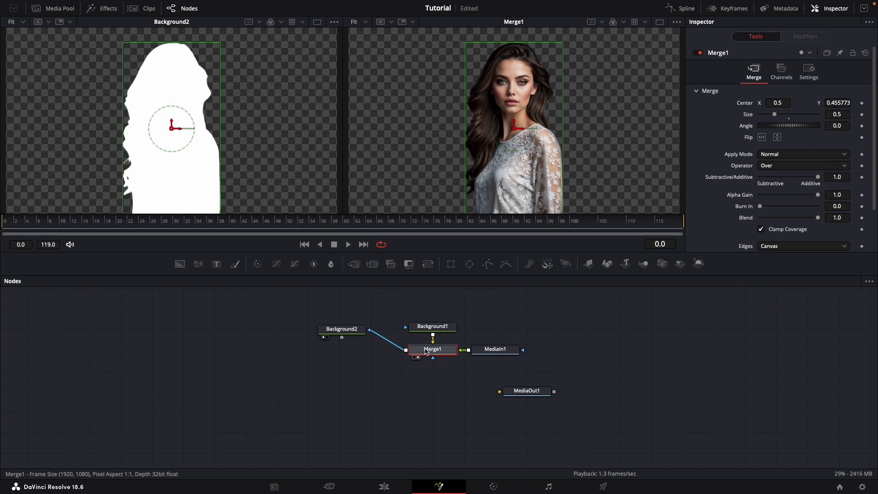
click(352, 329)
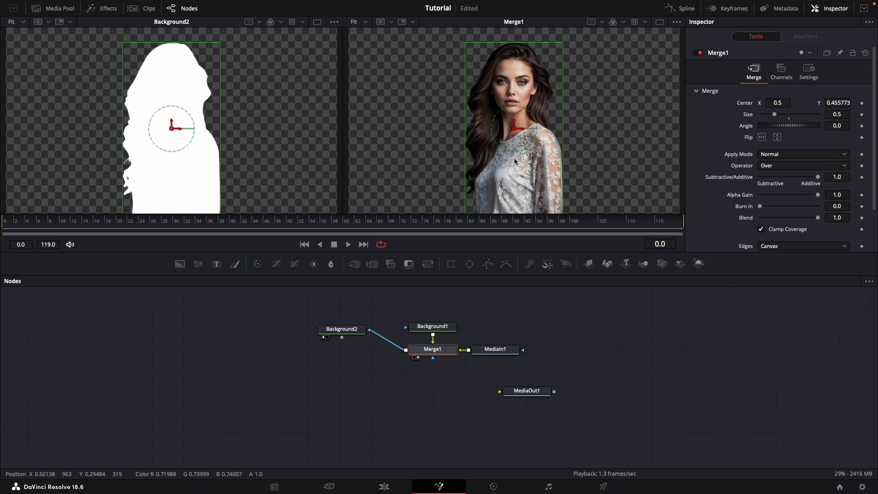
key(shift+space)
text(glo)
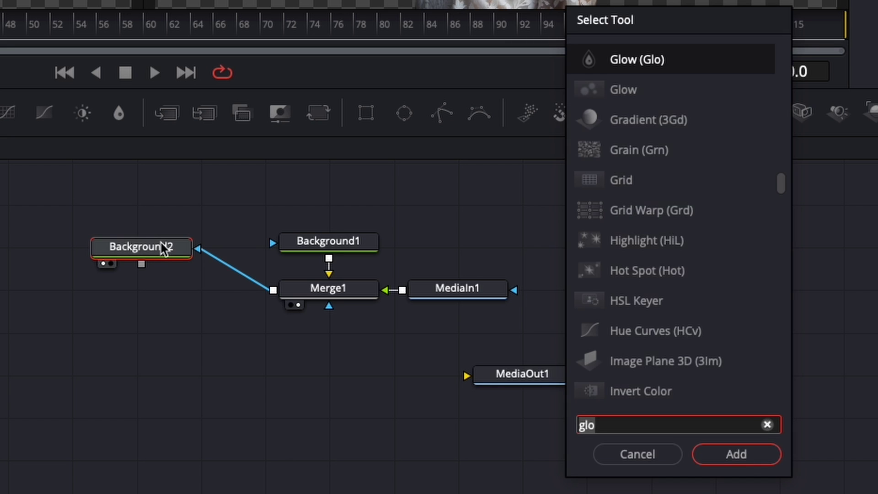
key(Return)
key(1)
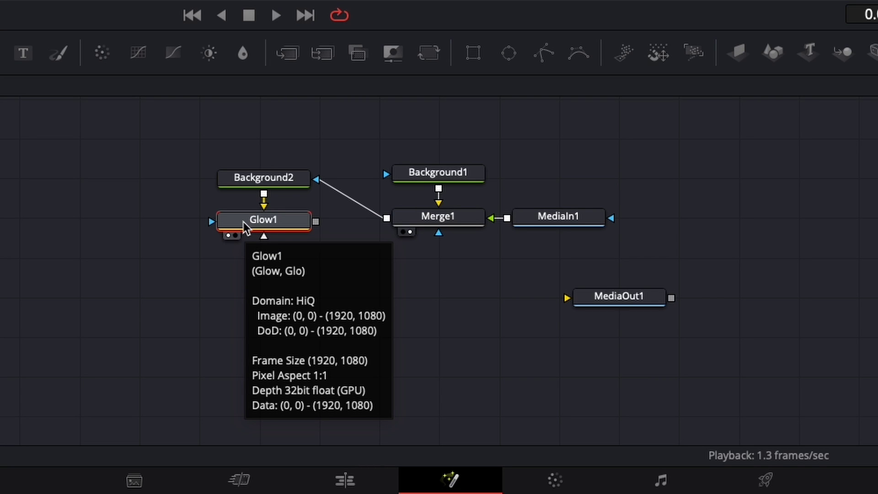
- Add Merge2 after Glow1, feed Merge1 into it, and view Merge2 in the left viewer
click(283, 55)
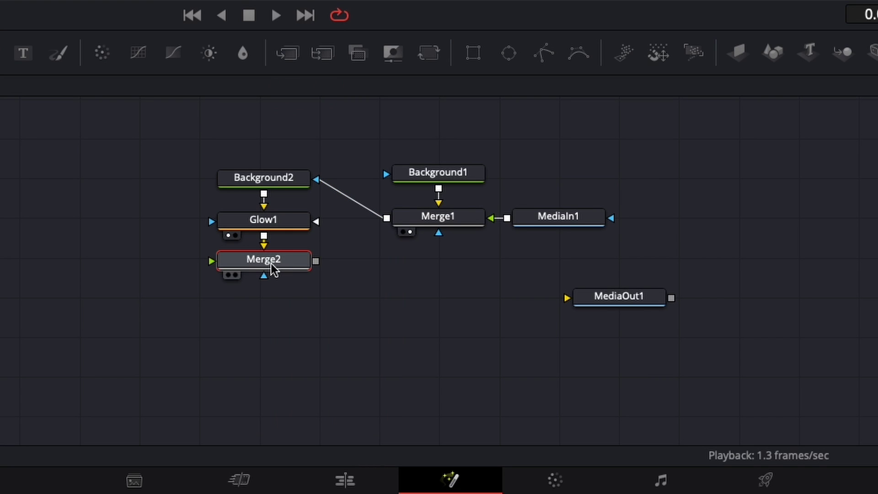
drag(274, 269, 268, 304)
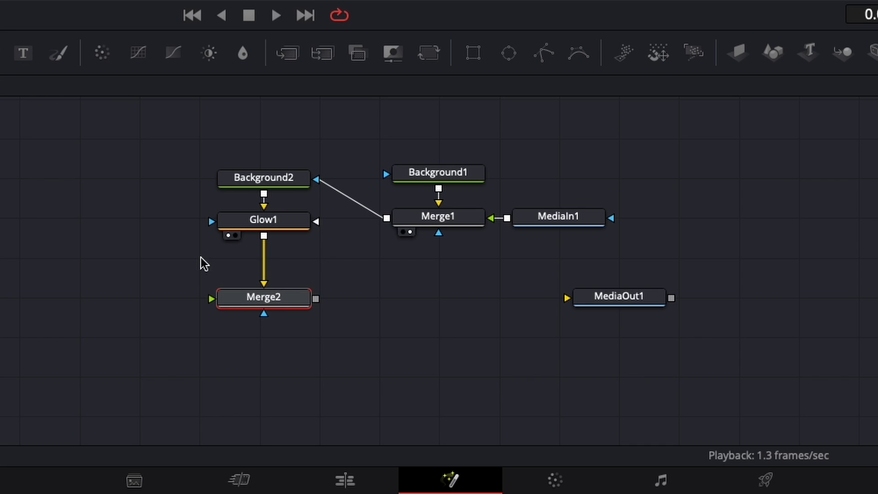
drag(198, 259, 298, 277)
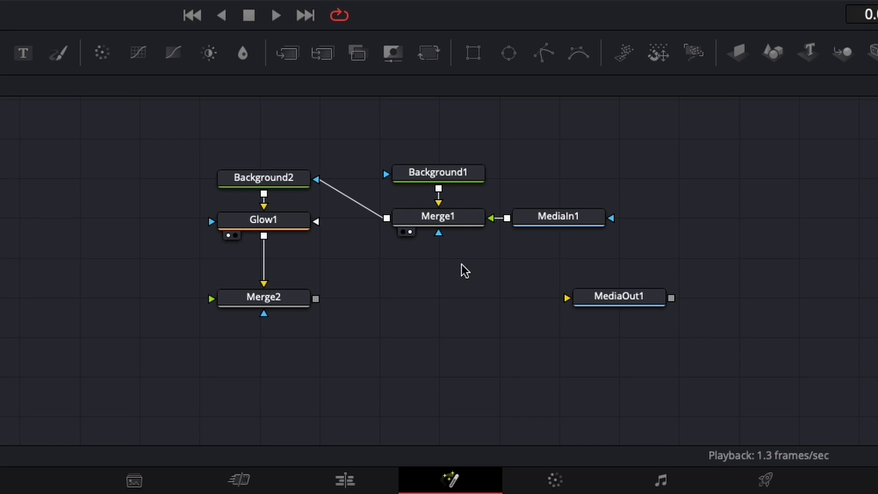
click(422, 221)
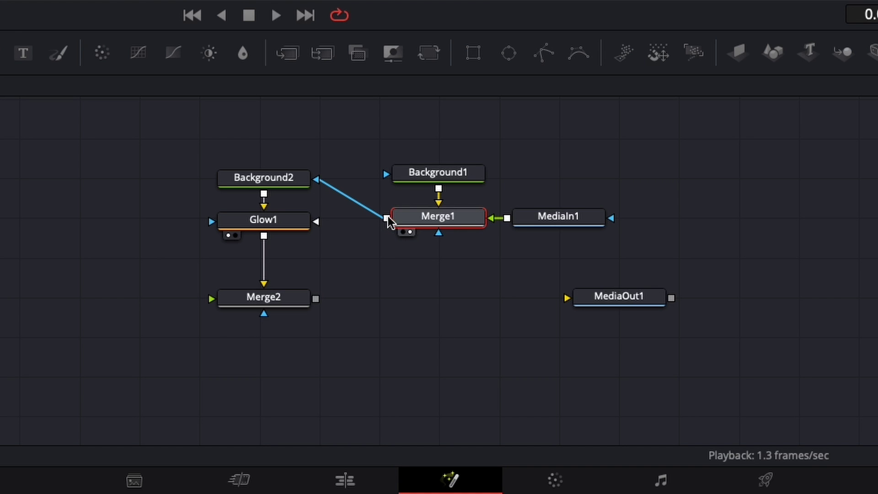
drag(388, 219, 210, 303)
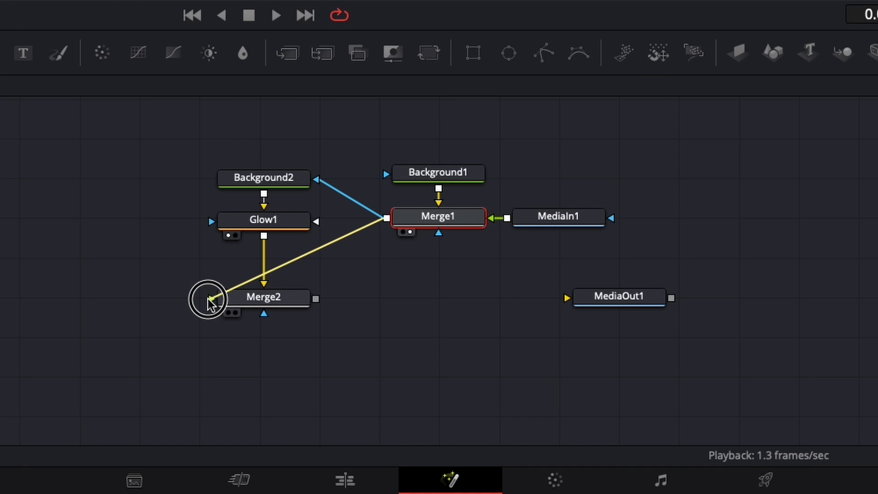
click(279, 303)
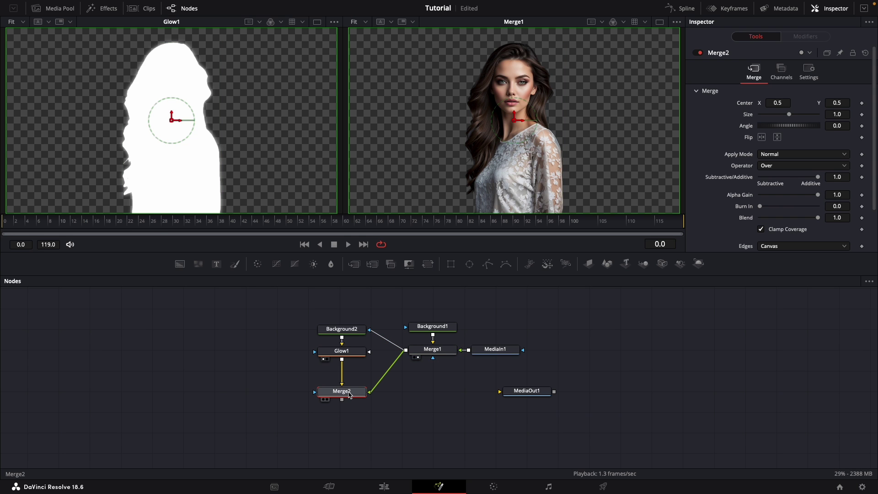
key(1)
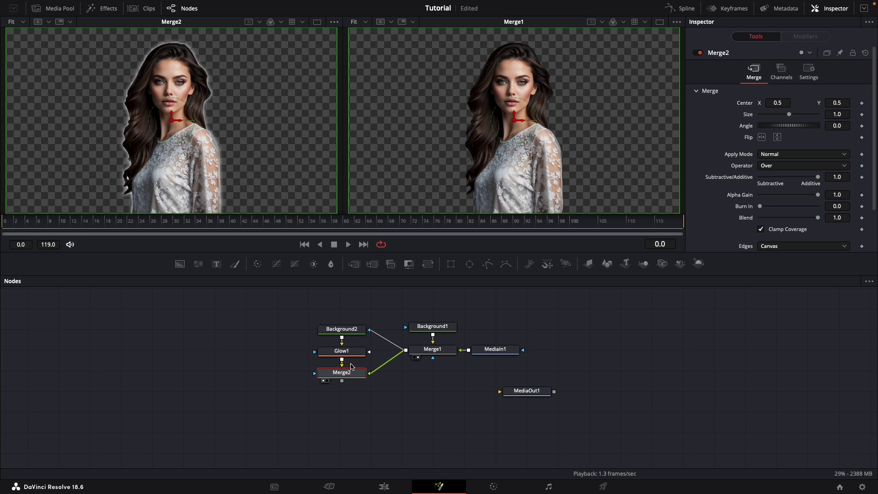
- Set Glow1's size to 34.6 and its glow strength to 0.811
click(346, 354)
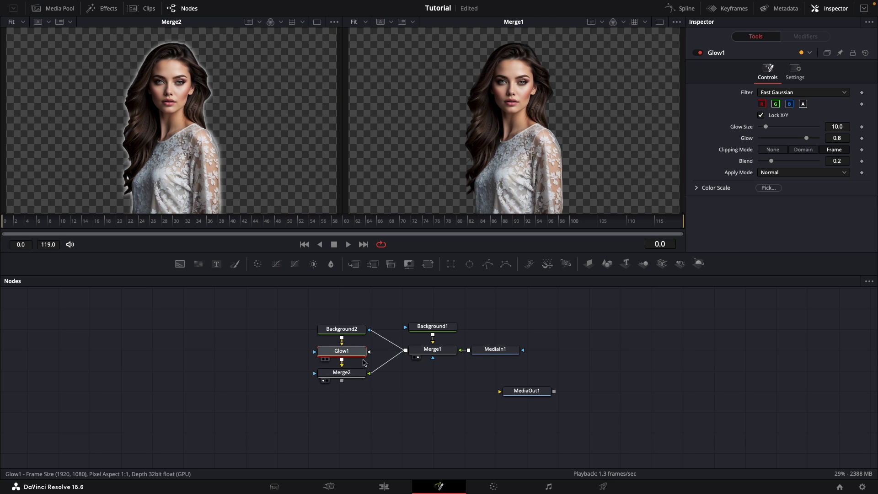
drag(765, 127, 779, 129)
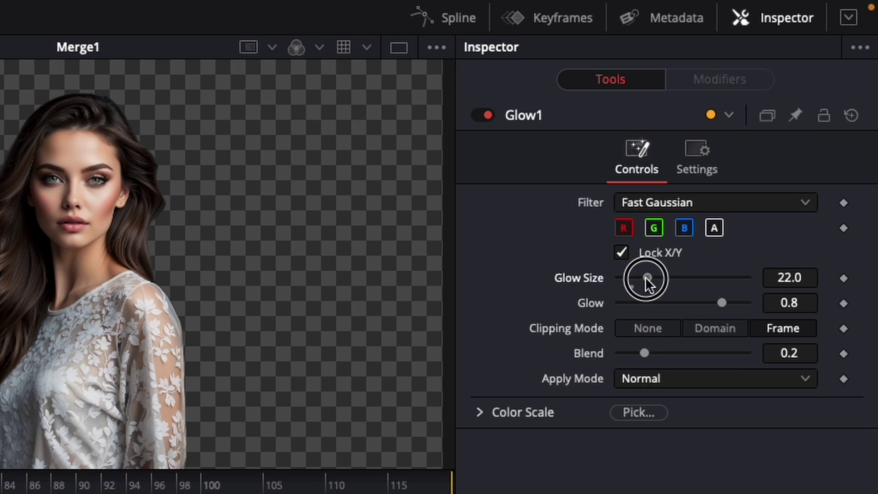
drag(715, 301, 721, 303)
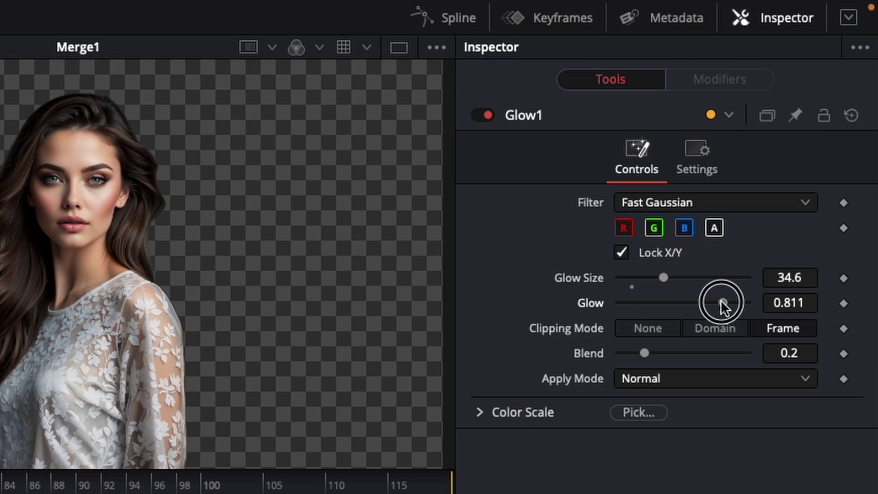
- Connect Merge2 to MediaOut1 and line up all nodes to the grid
drag(568, 304, 288, 330)
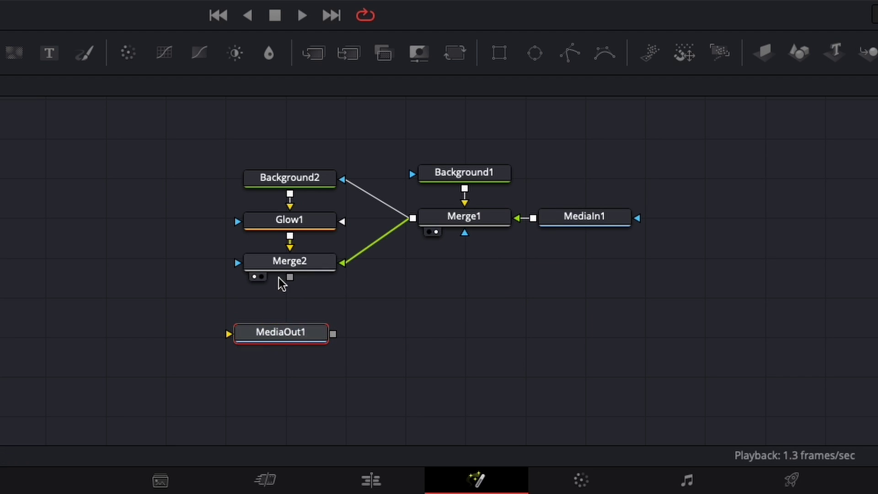
drag(289, 277, 286, 334)
click(311, 332)
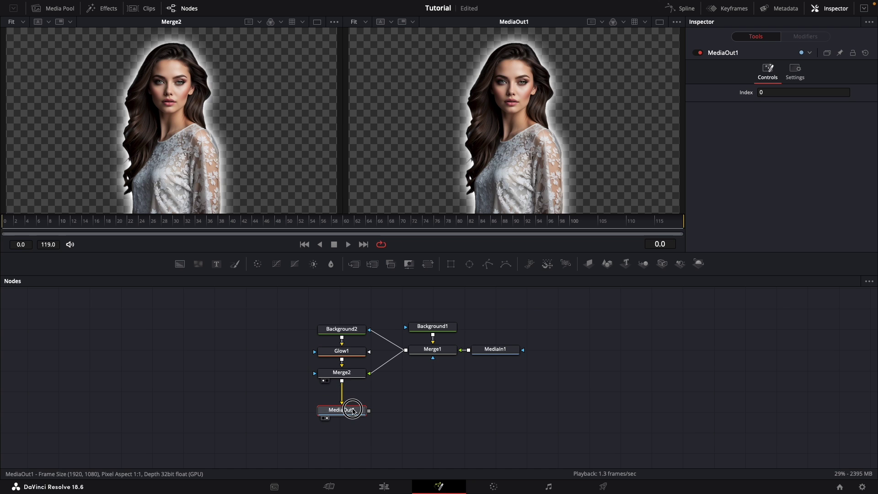
drag(429, 350, 405, 350)
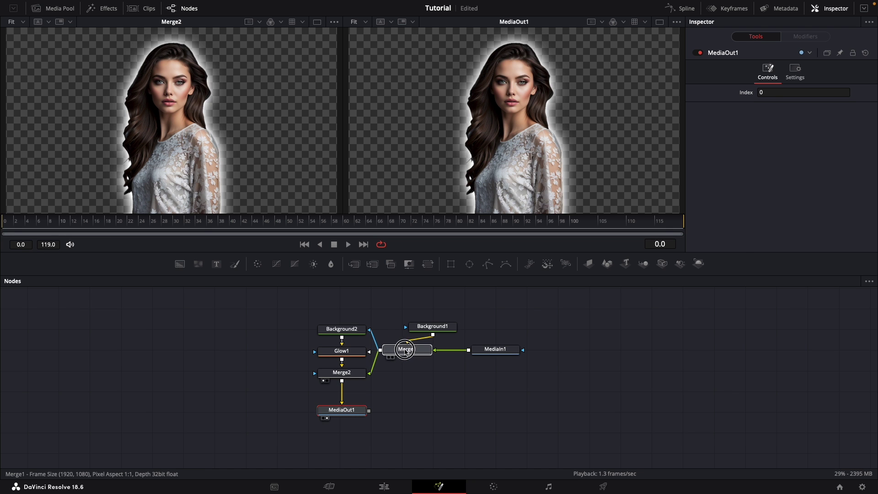
right_click(474, 385)
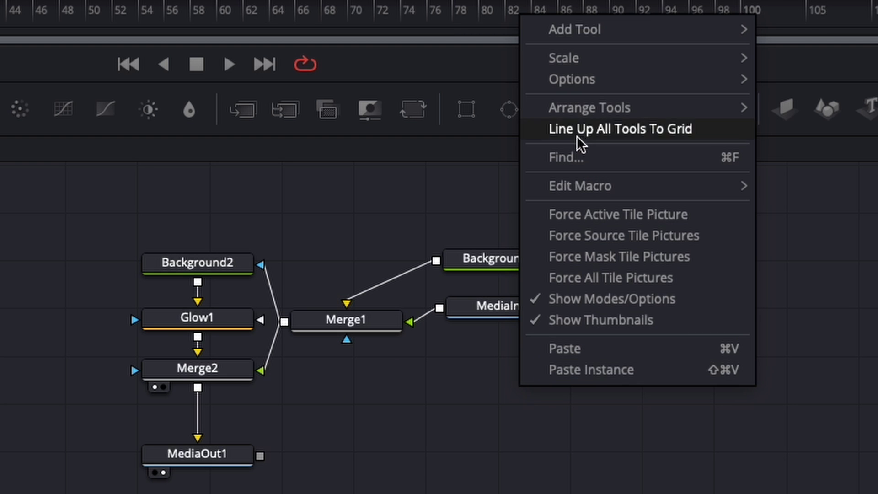
click(579, 137)
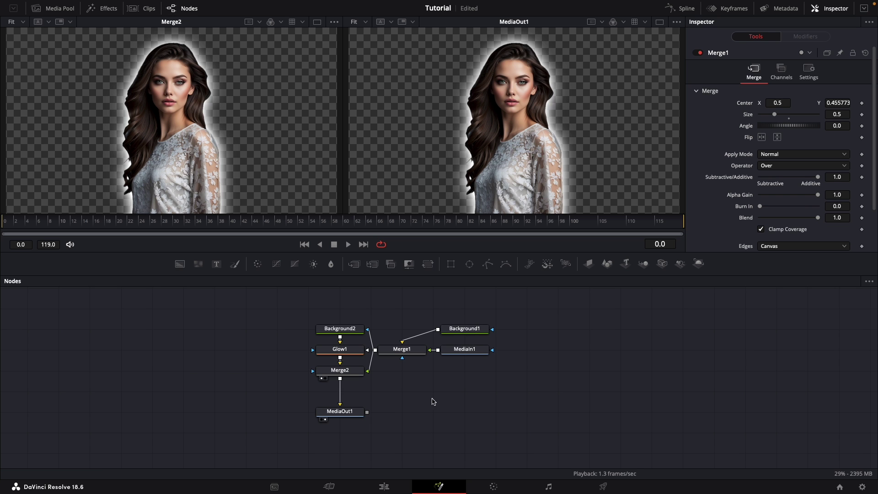
- Save the project and place the first Fusion Composition 1 clip at the start of Video 1
key(ctrl+s)
click(386, 485)
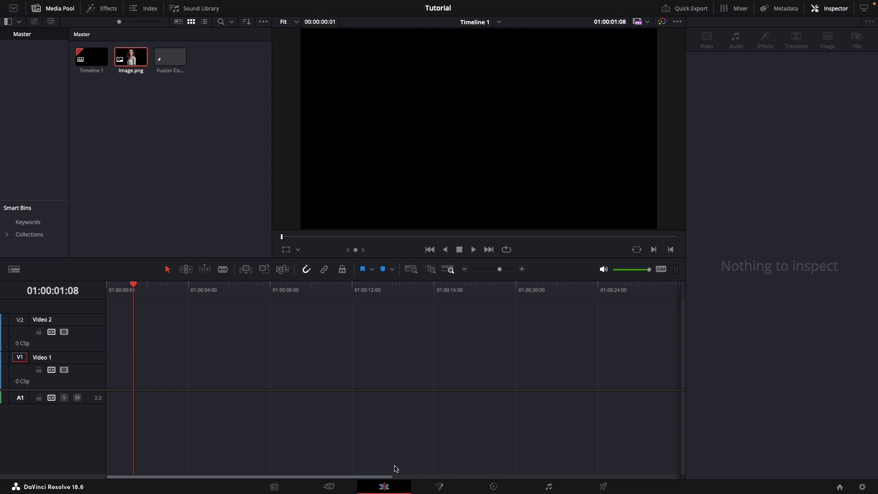
drag(170, 67, 105, 372)
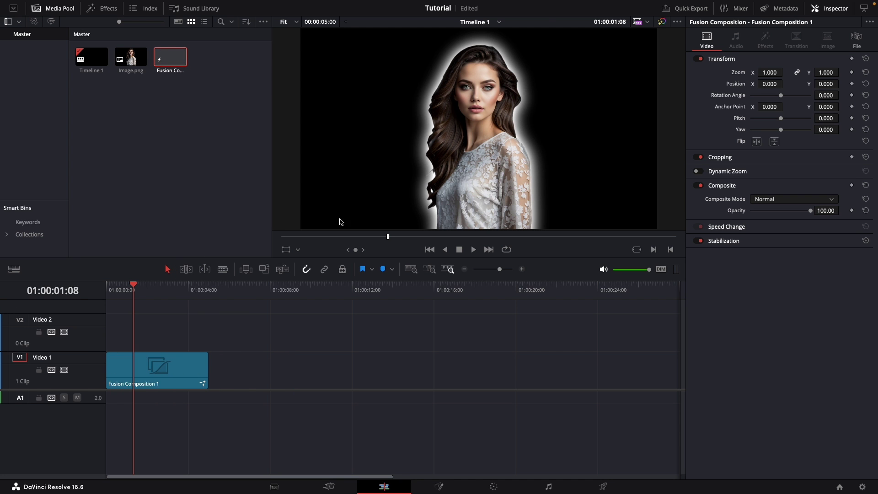
- Add a second Fusion Composition 1 clip later on Video 1, around 01:00:08:00, and preview it
click(110, 288)
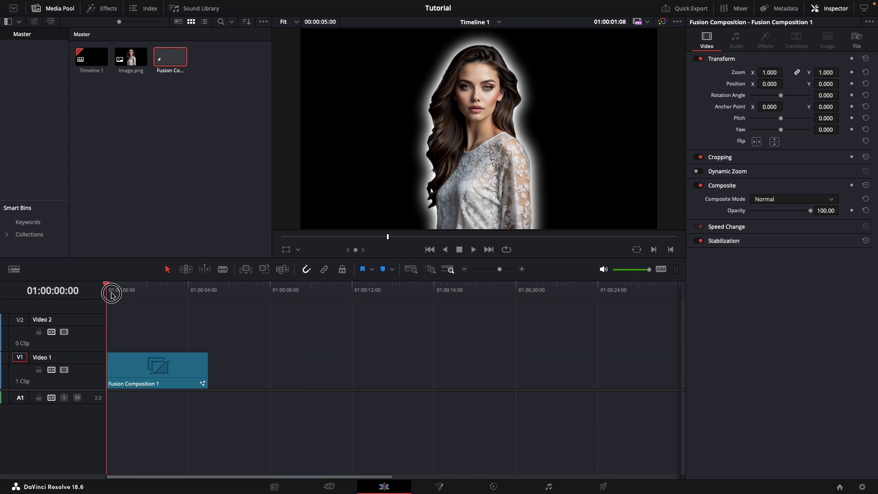
click(179, 288)
drag(170, 59, 278, 365)
click(315, 292)
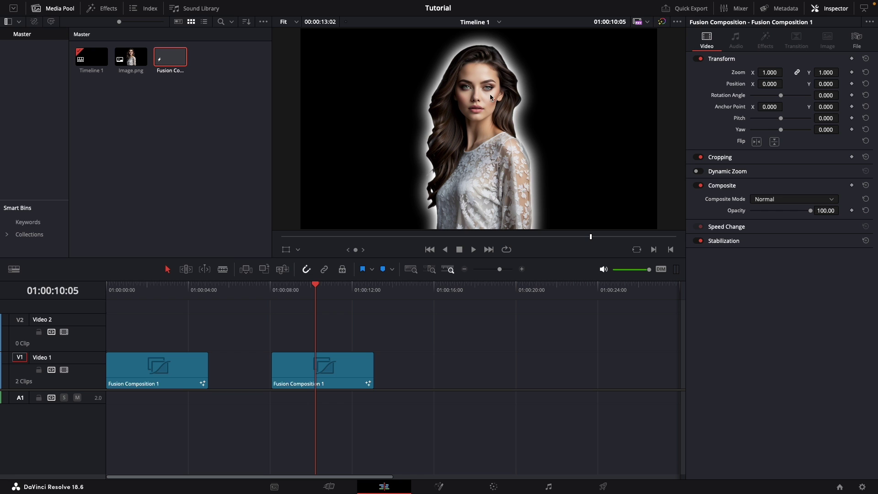
click(307, 371)
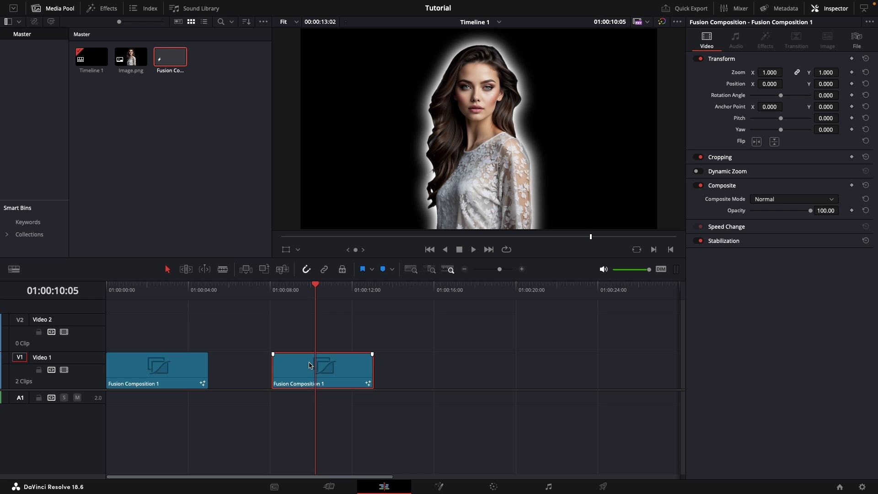
click(270, 329)
click(321, 329)
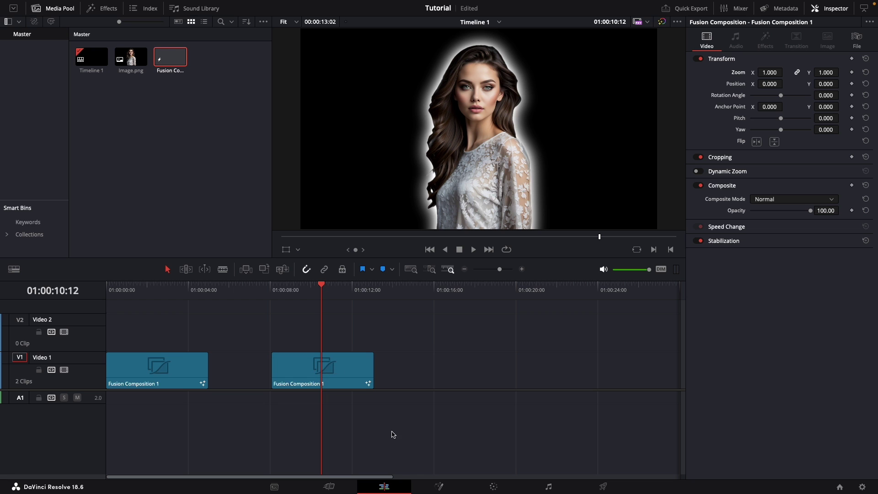
- Set Merge1's Size to 0.44 in Fusion, then preview the smaller woman on the Edit timeline
click(440, 486)
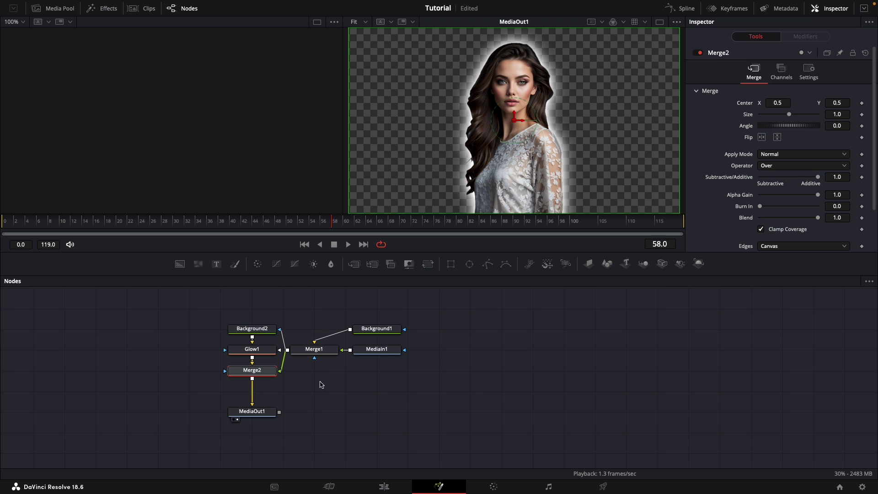
click(320, 350)
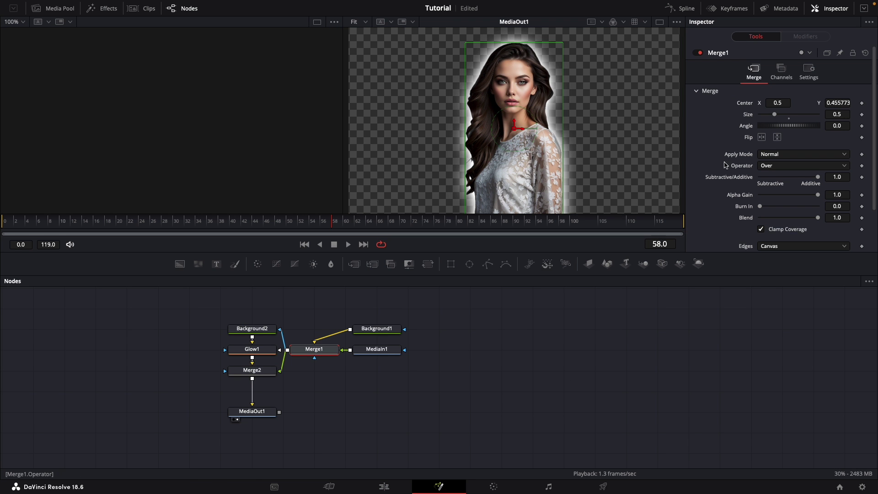
click(778, 116)
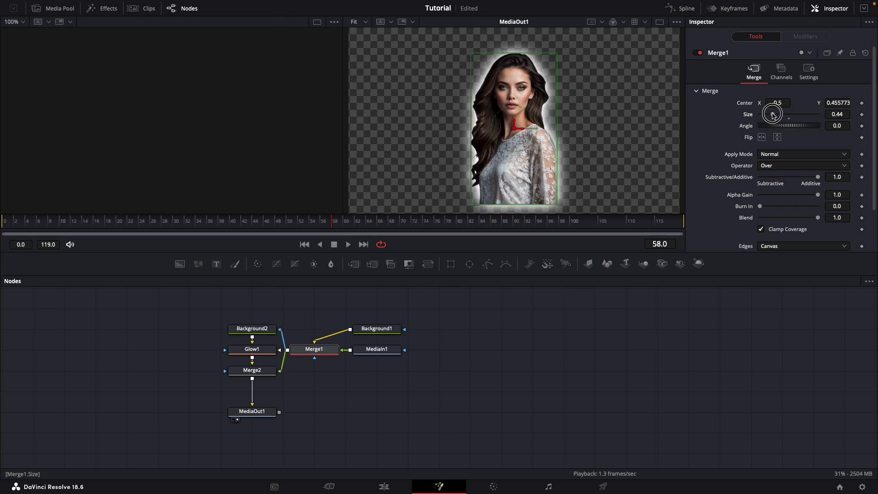
key(shift+4)
drag(310, 293, 152, 293)
- Scrub through the first seconds of the stacked Video 1 and Video 2 clips to preview both women
click(316, 293)
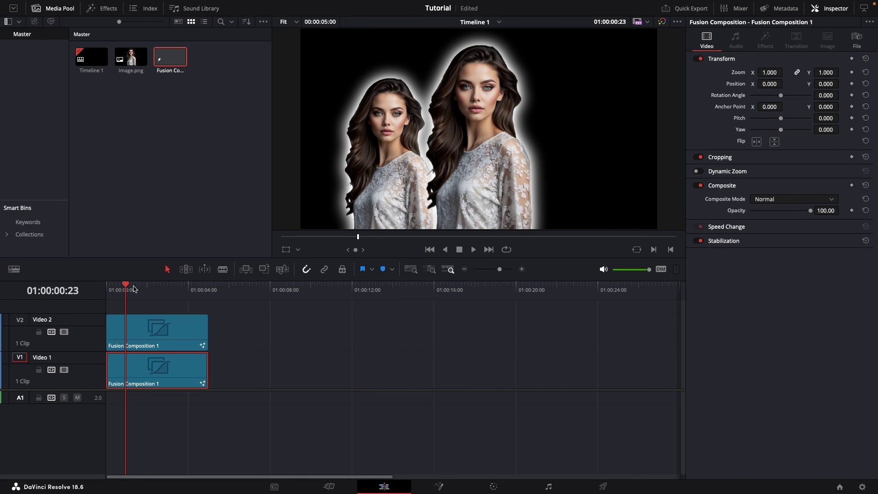
drag(134, 288, 181, 293)
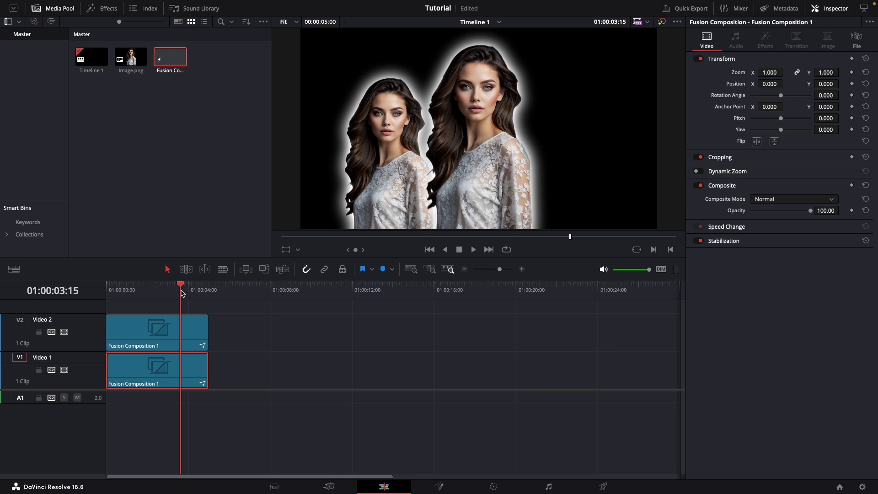